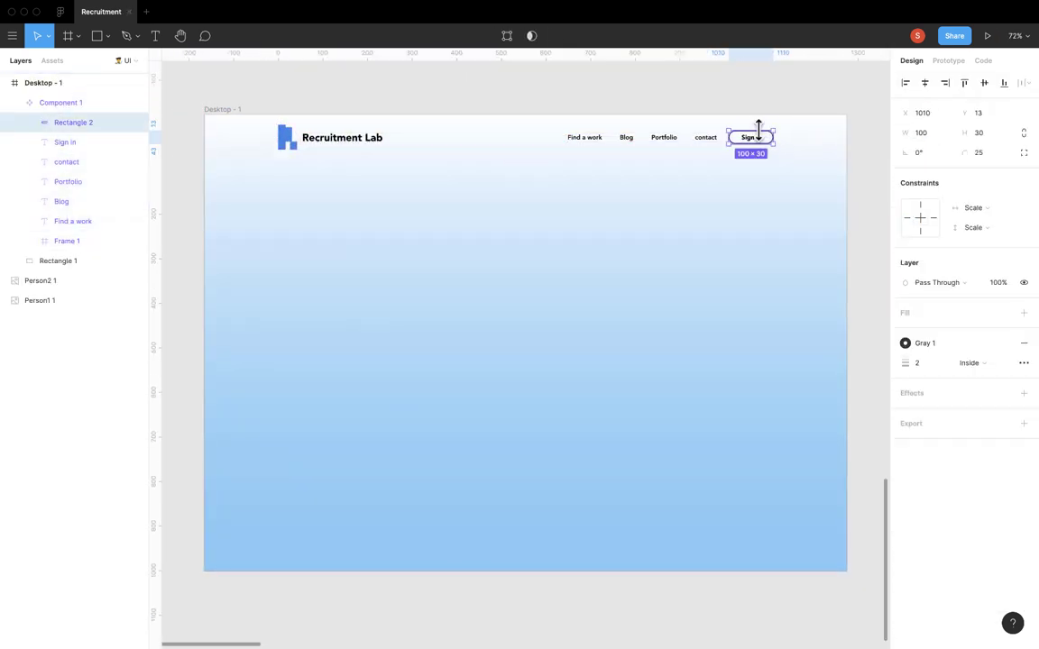
# Place a back-arrow icon beside the round handle and union them into one slider element.
pyautogui.click(861, 173)
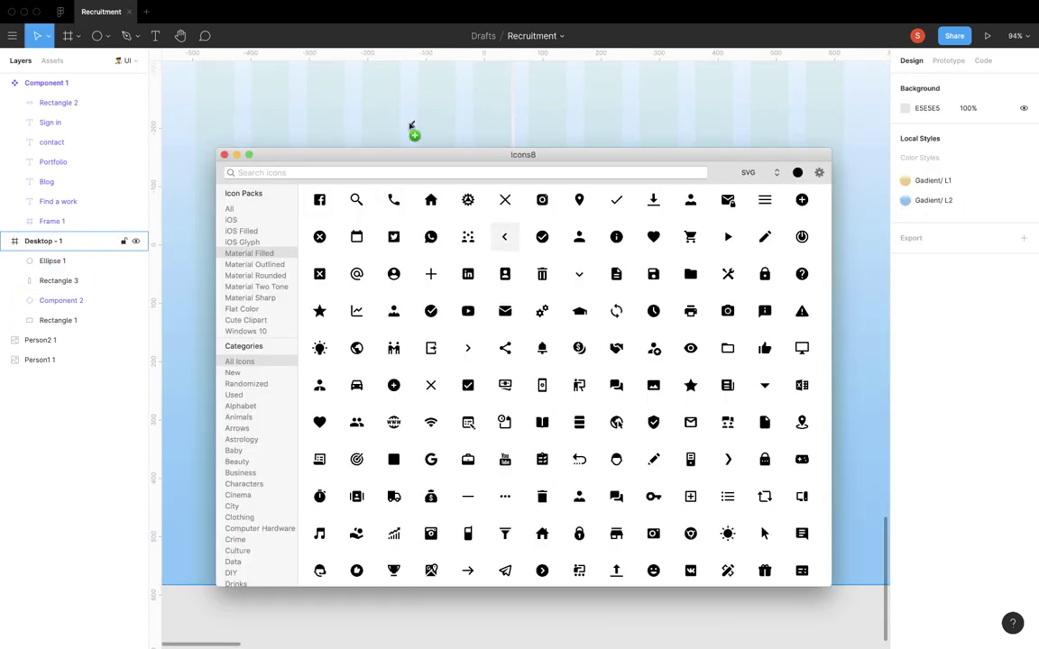
pyautogui.moveTo(412, 126); pyautogui.dragTo(409, 122)
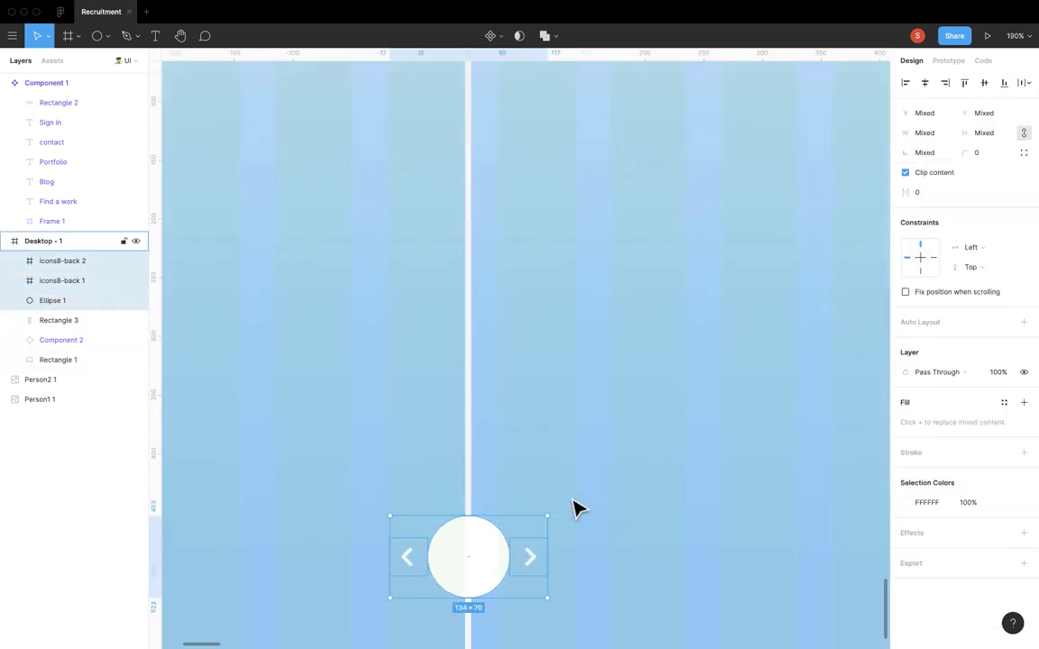
pyautogui.hotkey('shift', '1')
pyautogui.click(545, 35)
pyautogui.click(268, 527)
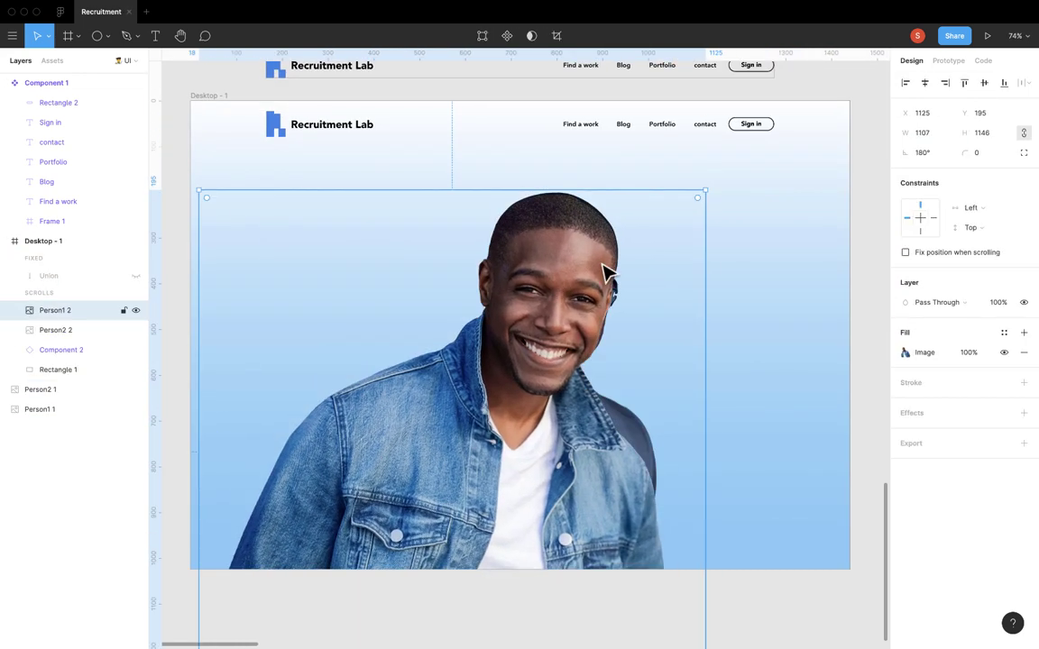
# Hide the denim-jacket portrait layer for now and scroll down the layers.
pyautogui.click(136, 310)
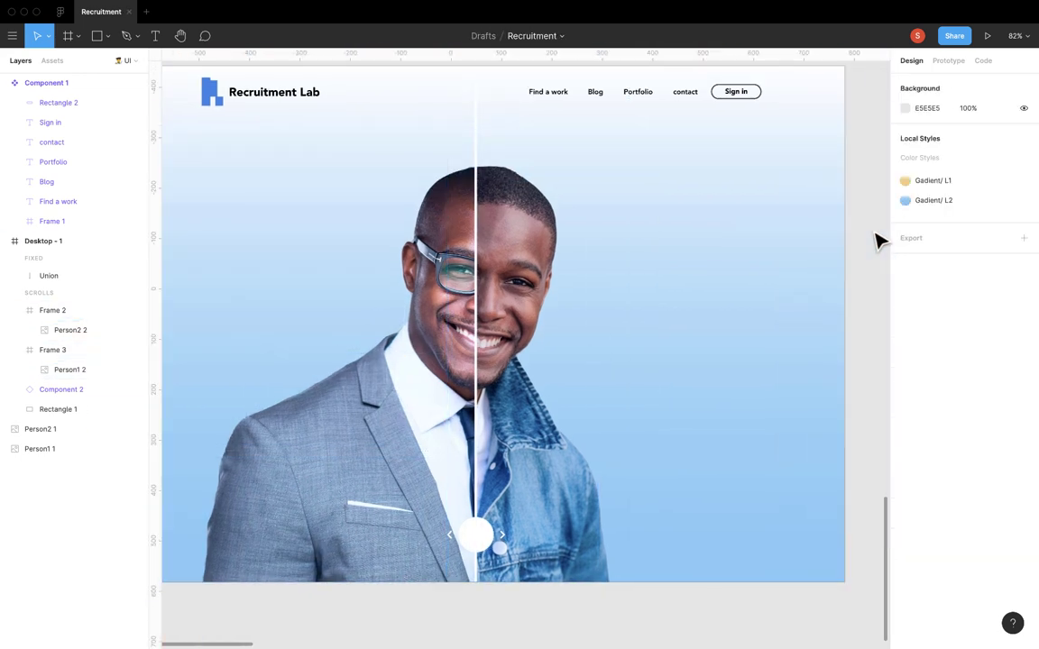
pyautogui.scroll(-3, 865, 280)
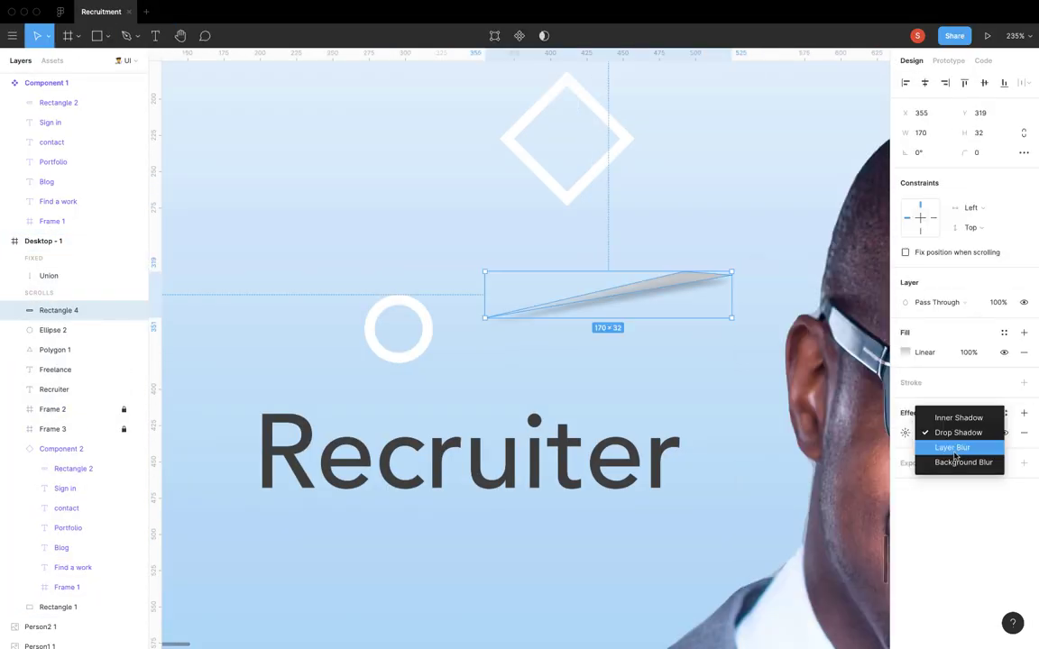
# Give a decorative shape a layer blur, then select the denim portrait's frame.
pyautogui.click(954, 448)
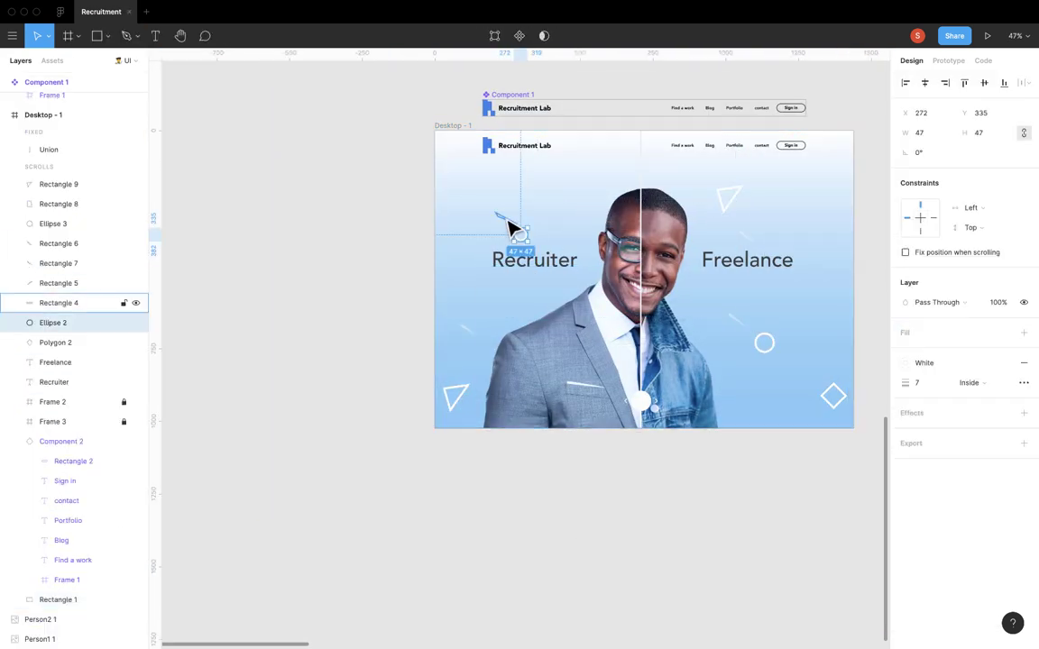
pyautogui.click(56, 546)
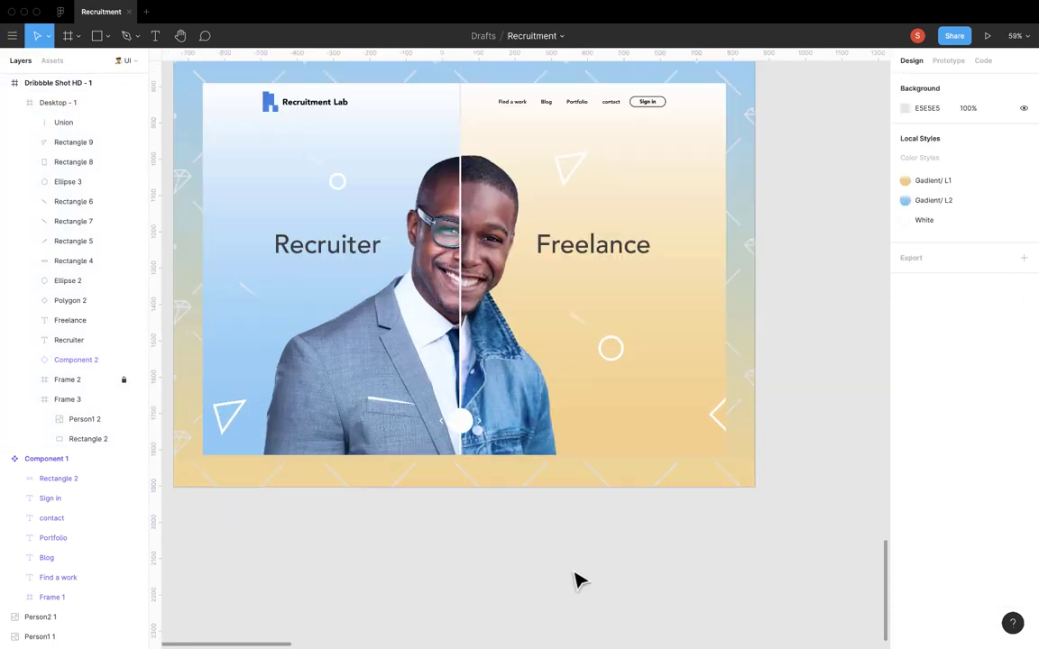
# Fill the shot background with the diamond line Hero Patterns tile.
pyautogui.click(88, 123)
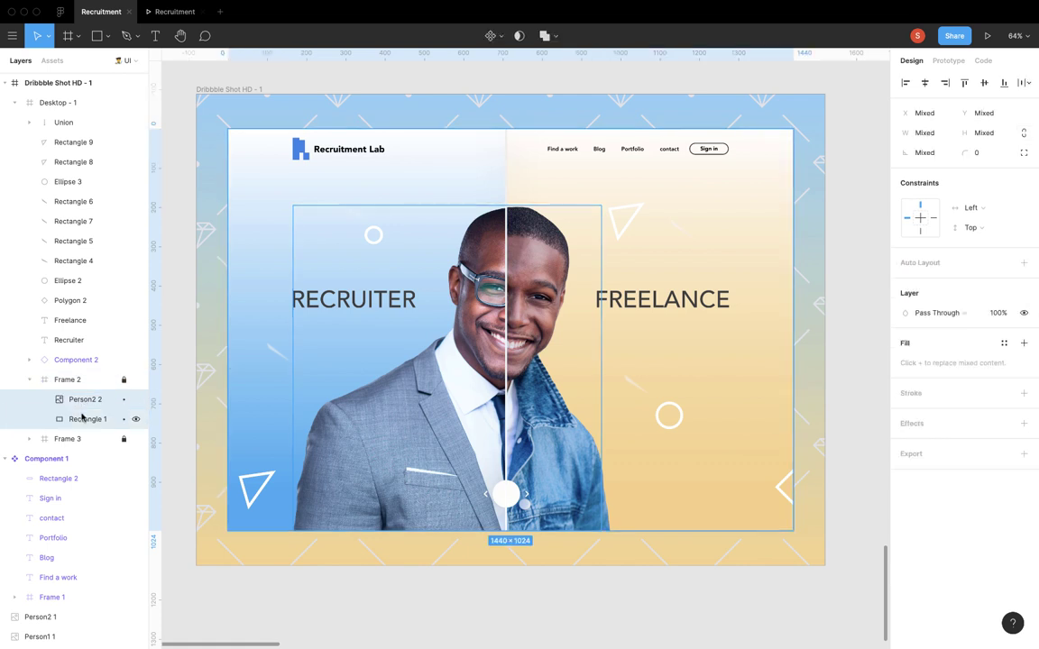
# Inspect the portrait-half frames and the blue Gadient/ L2 gradient fill.
pyautogui.click(79, 439)
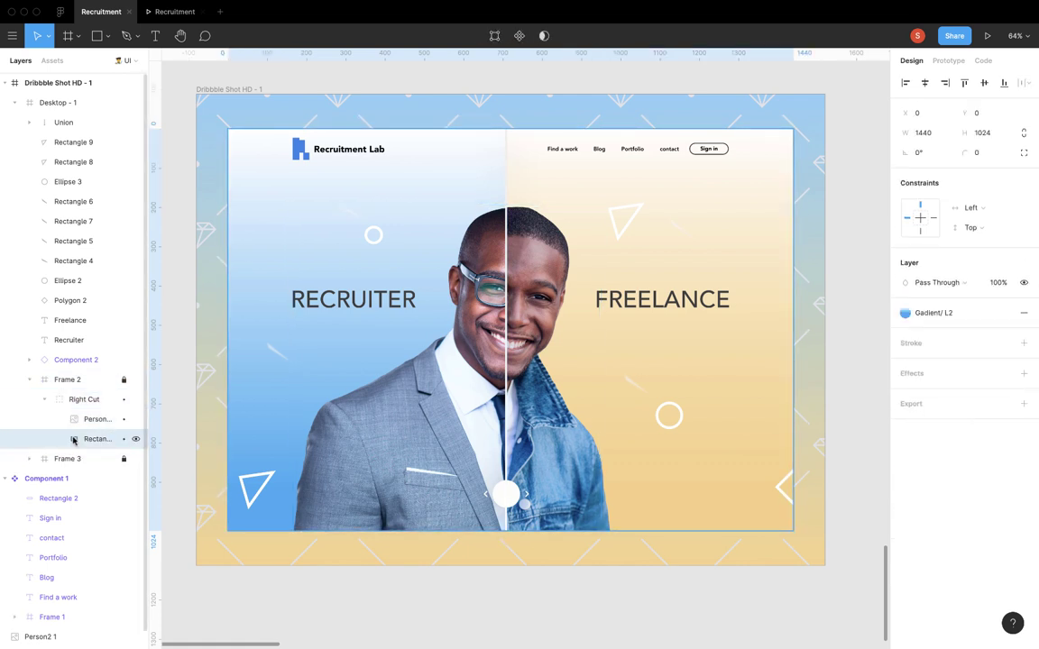
pyautogui.click(80, 384)
pyautogui.click(561, 354)
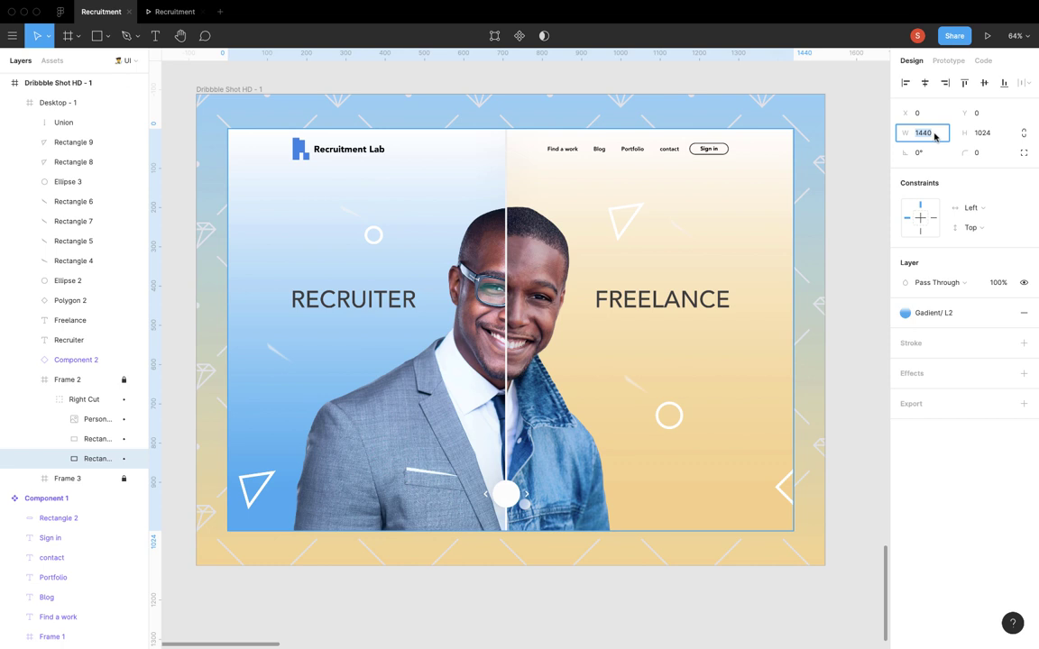
pyautogui.click(77, 379)
pyautogui.click(83, 460)
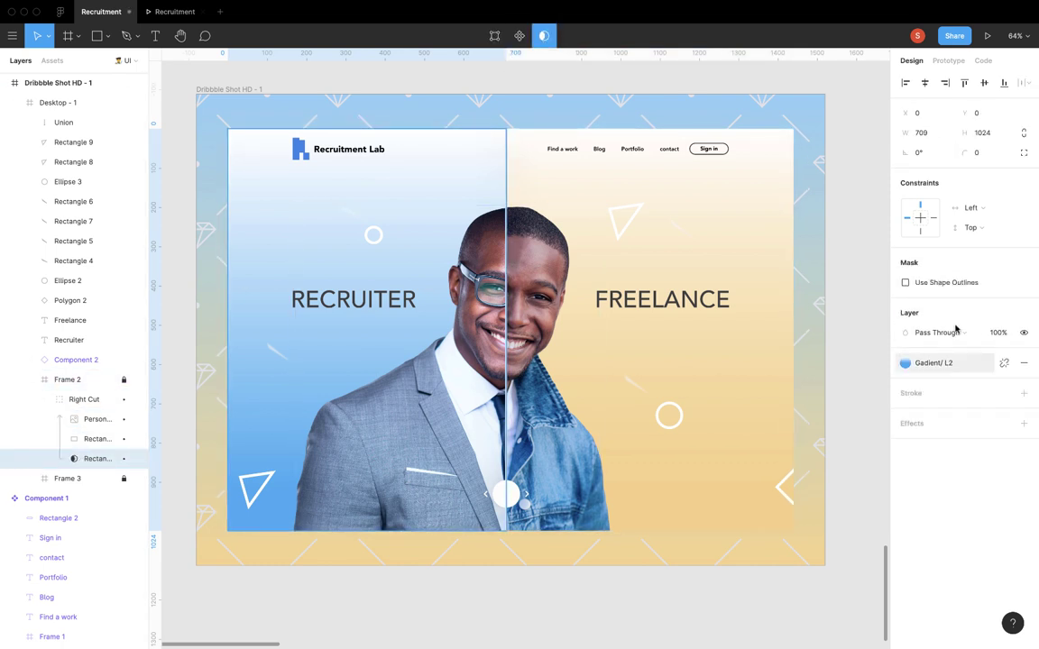
pyautogui.click(905, 362)
pyautogui.press('Escape')
# Unwrap Right Cut from its frame and group the denim portrait with its rectangle.
pyautogui.click(48, 402)
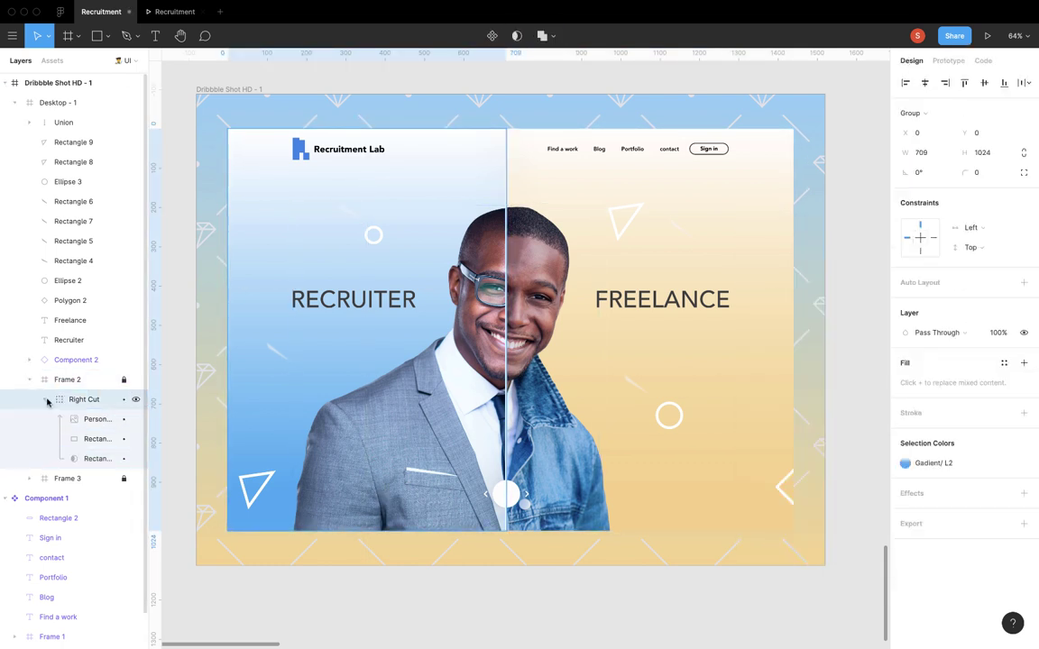
pyautogui.press('super+shift+g')
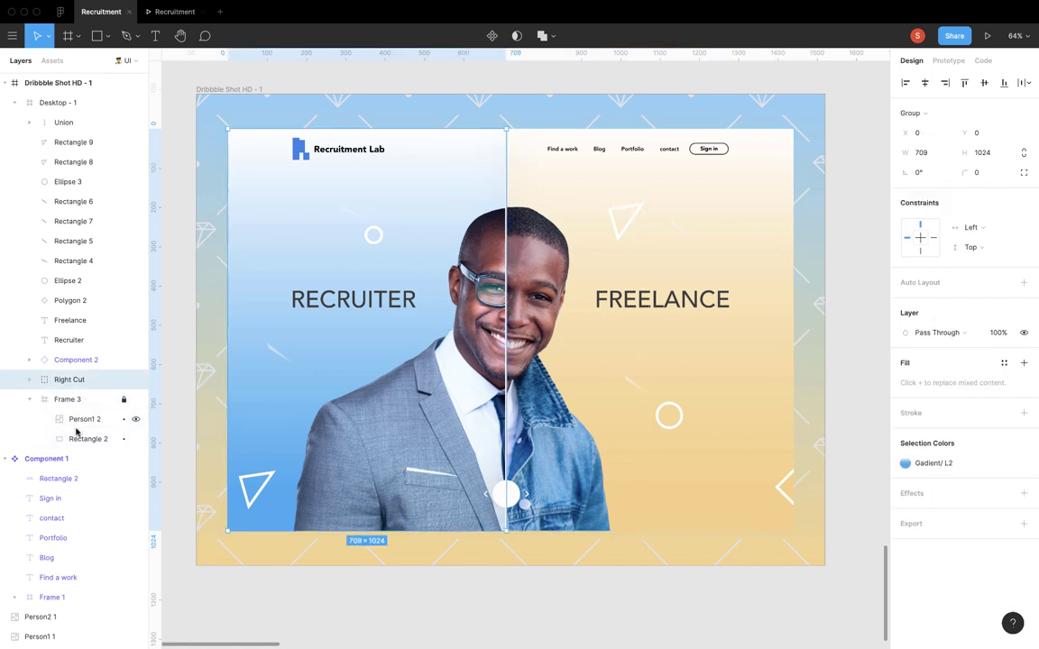
pyautogui.click(80, 420)
pyautogui.press('super+g')
pyautogui.write('Left Cut')
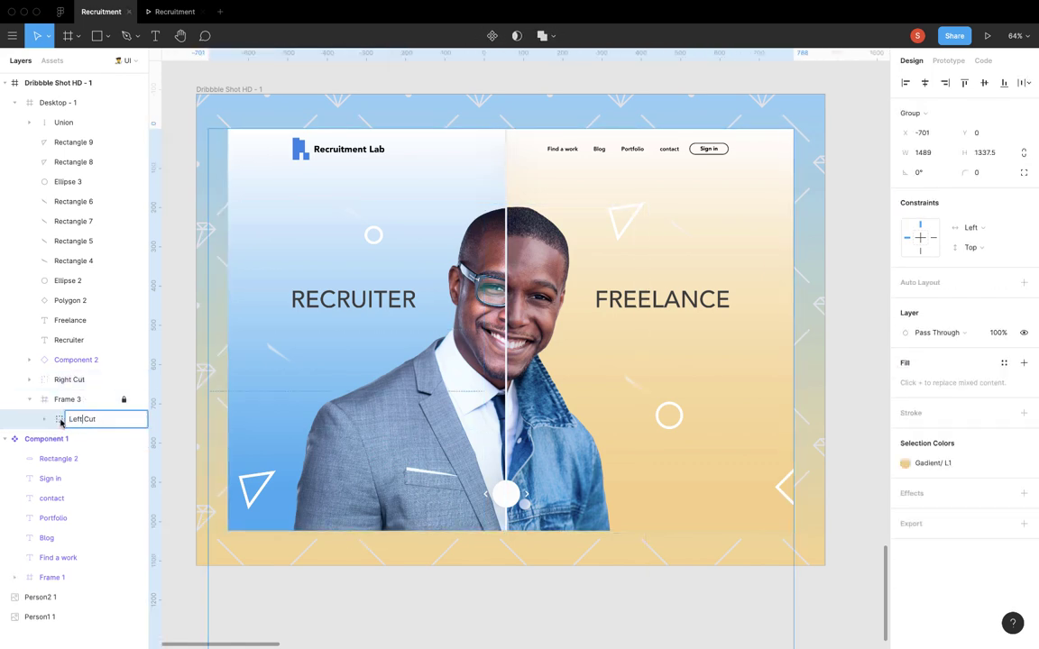
# Duplicate the rectangle inside Left Cut and check its yellow Gadient/ L1 gradient.
pyautogui.click(72, 459)
pyautogui.press('super+d')
pyautogui.click(920, 318)
pyautogui.click(904, 227)
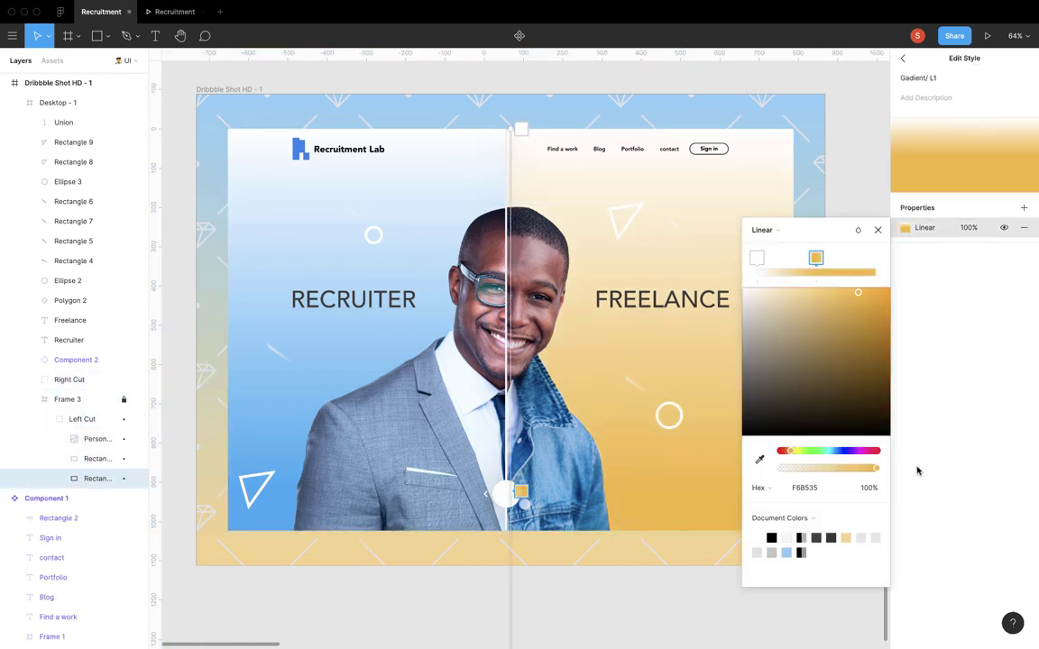
pyautogui.press('Escape')
pyautogui.press('Escape')
# Turn the denim half's rectangle into a mask aligned with the face split.
pyautogui.click(68, 398)
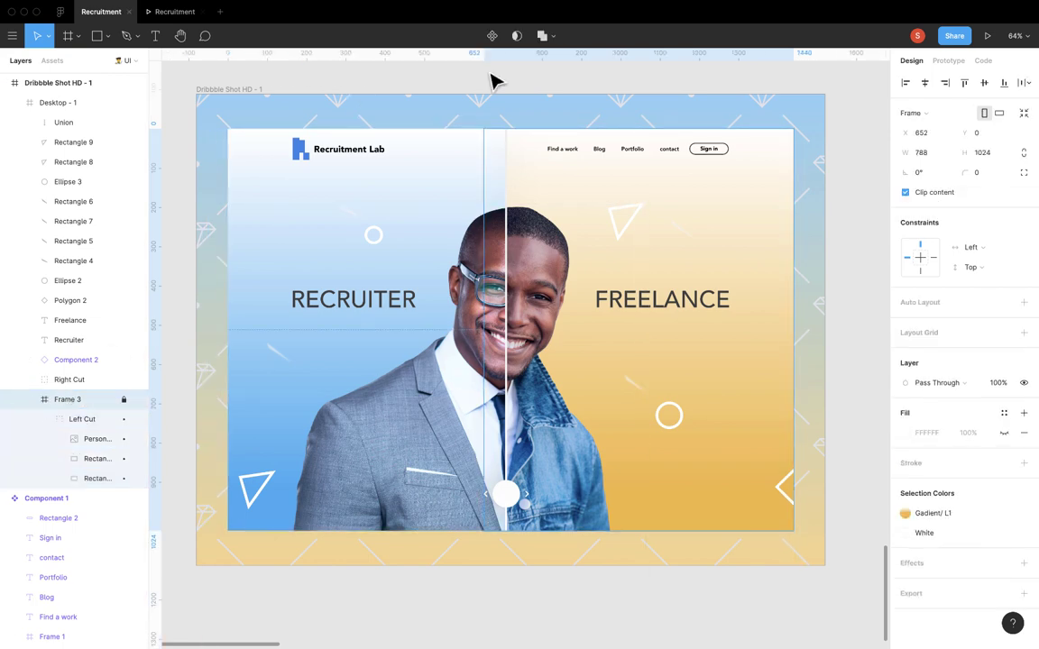
pyautogui.press('Return')
pyautogui.click(68, 399)
pyautogui.click(103, 478)
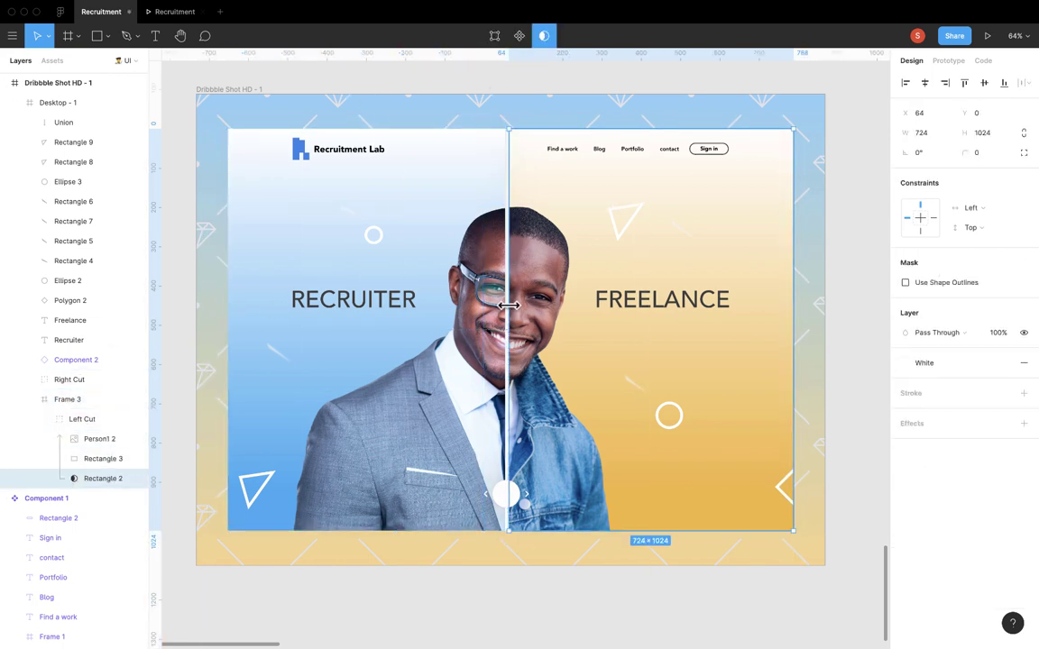
pyautogui.scroll(5, 506, 307)
pyautogui.scroll(-5, 499, 311)
# Remove the frame wrapping Left Cut, keeping the masked group.
pyautogui.click(68, 399)
pyautogui.hotkey('ctrl', 'shift', 'g')
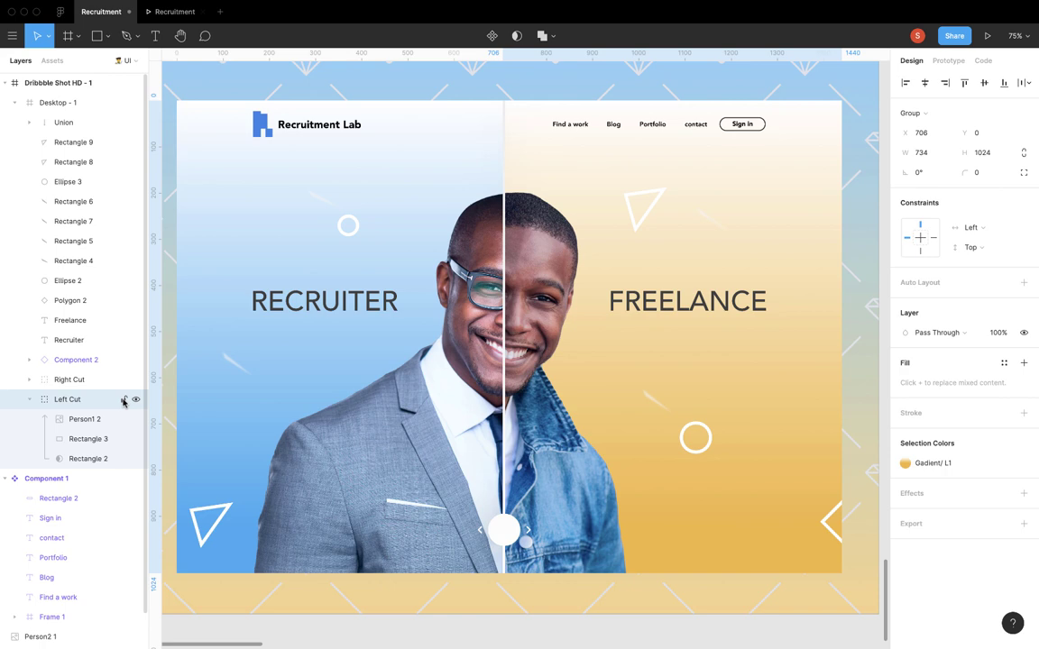
pyautogui.scroll(-2, 695, 279)
pyautogui.scroll(2, 699, 283)
pyautogui.scroll(-3, 699, 282)
pyautogui.scroll(1, 699, 282)
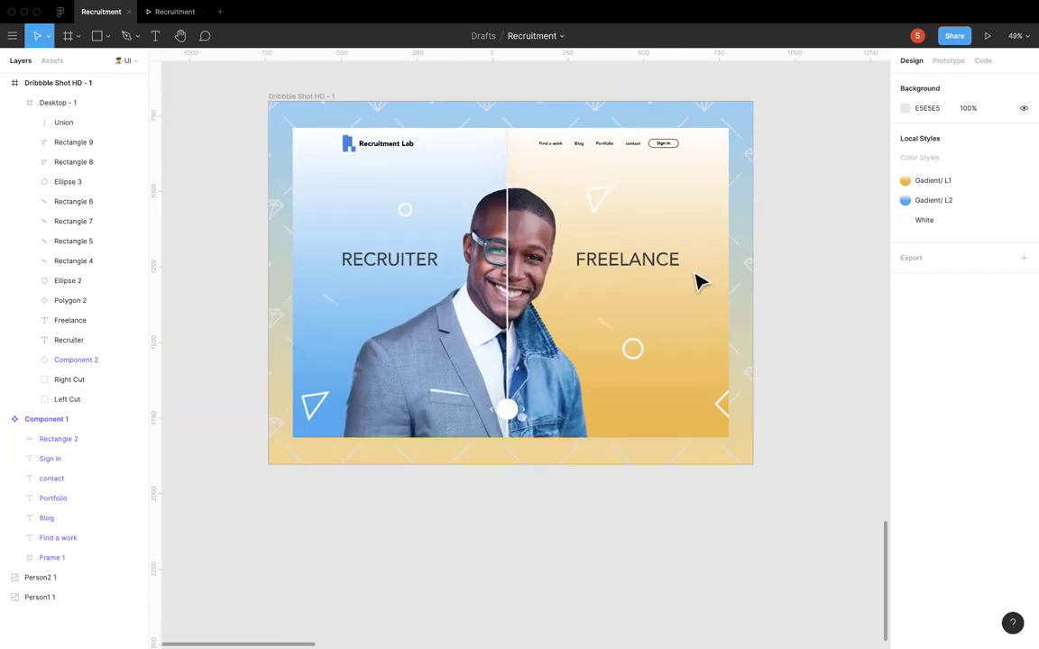
# Wrap the decorative outline shapes in a new frame named Pattern.
pyautogui.click(724, 404)
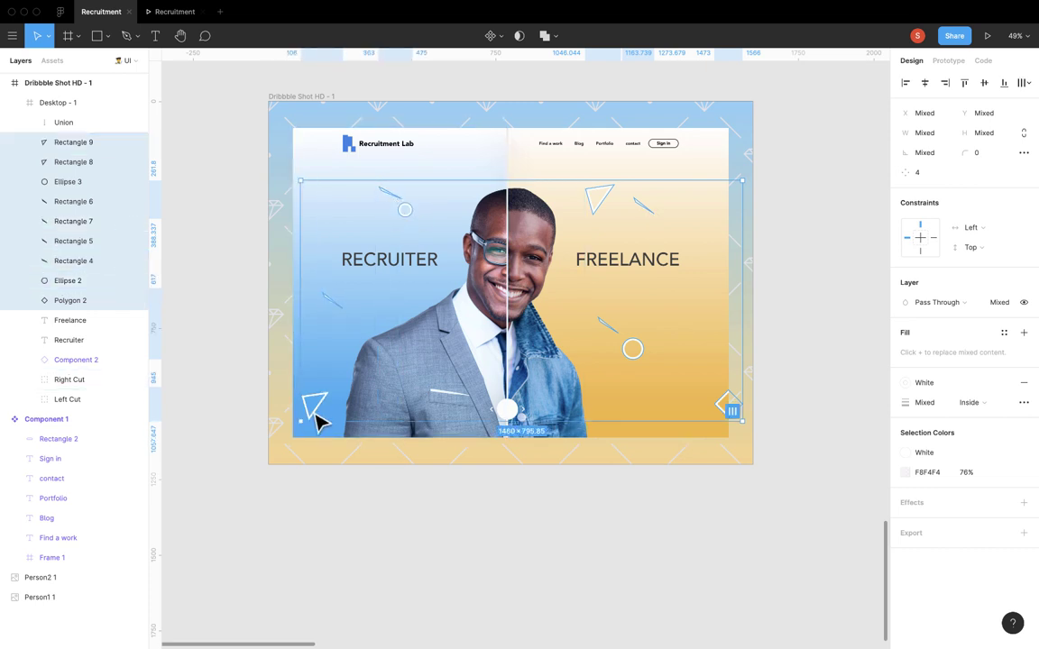
pyautogui.hotkey('ctrl', 'alt', 'g')
pyautogui.write('tern')
pyautogui.press('Return')
# Group the shapes inside Pattern and move the group to the left of the shot.
pyautogui.click(88, 161)
pyautogui.keyDown('shift'); pyautogui.click(85, 320); pyautogui.keyUp('shift')
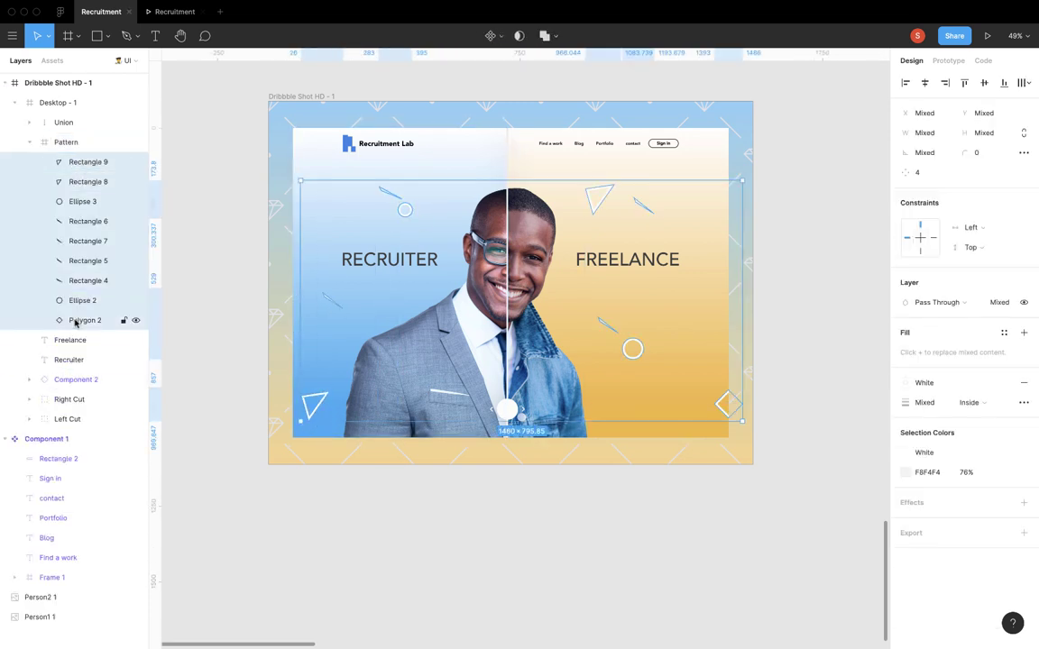
pyautogui.hotkey('ctrl', 'g')
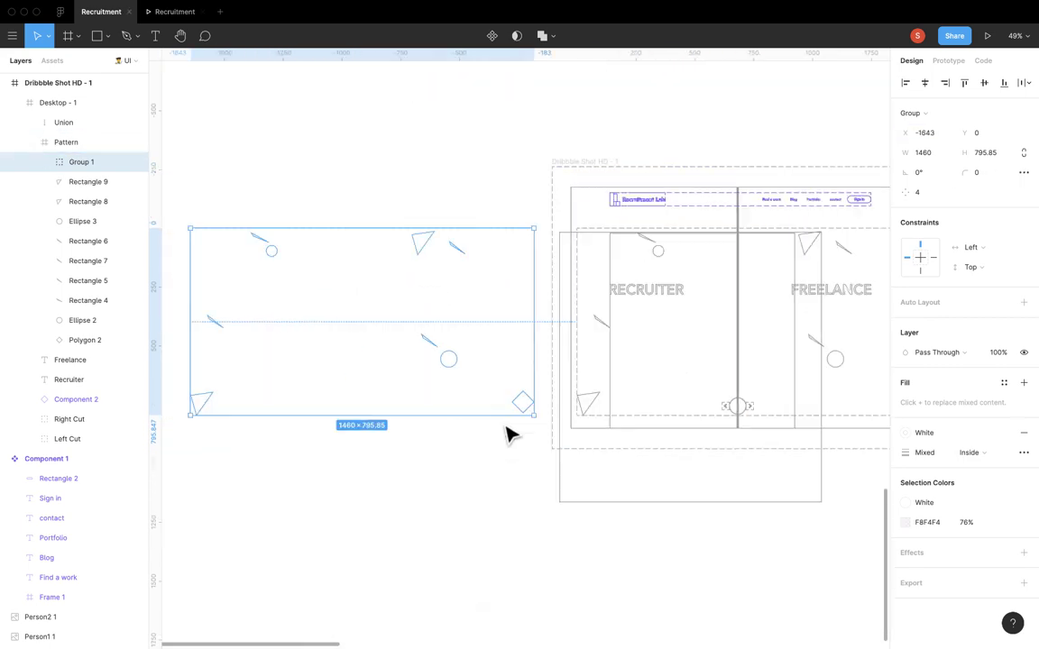
pyautogui.moveTo(1005, 172); pyautogui.dragTo(898, 133)
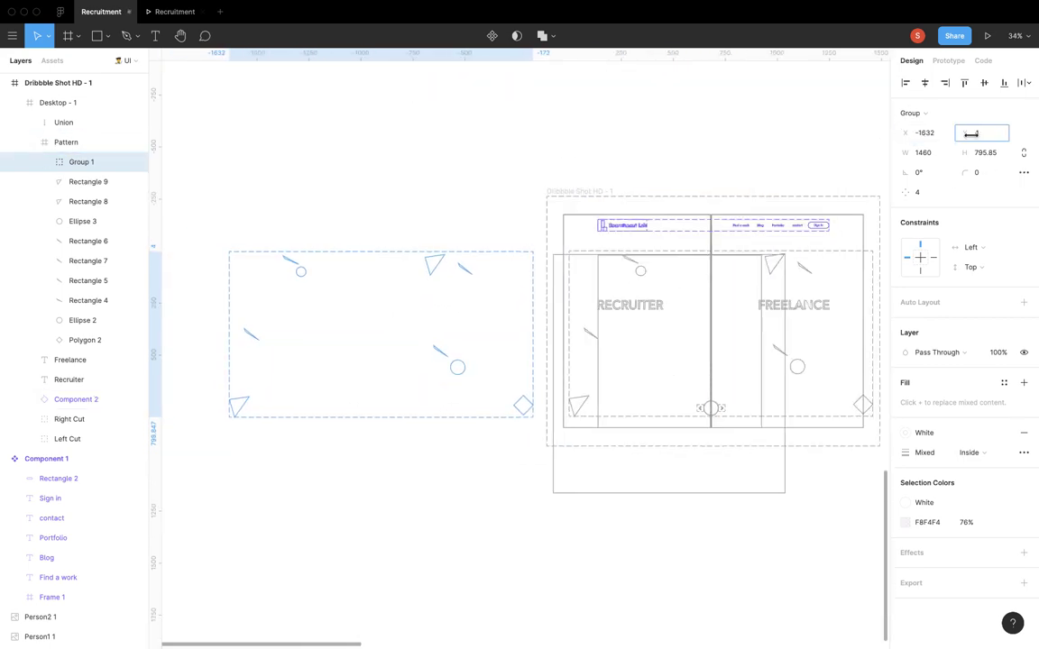
pyautogui.hotkey('ctrl', 'y')
pyautogui.press('Escape')
pyautogui.click(91, 226)
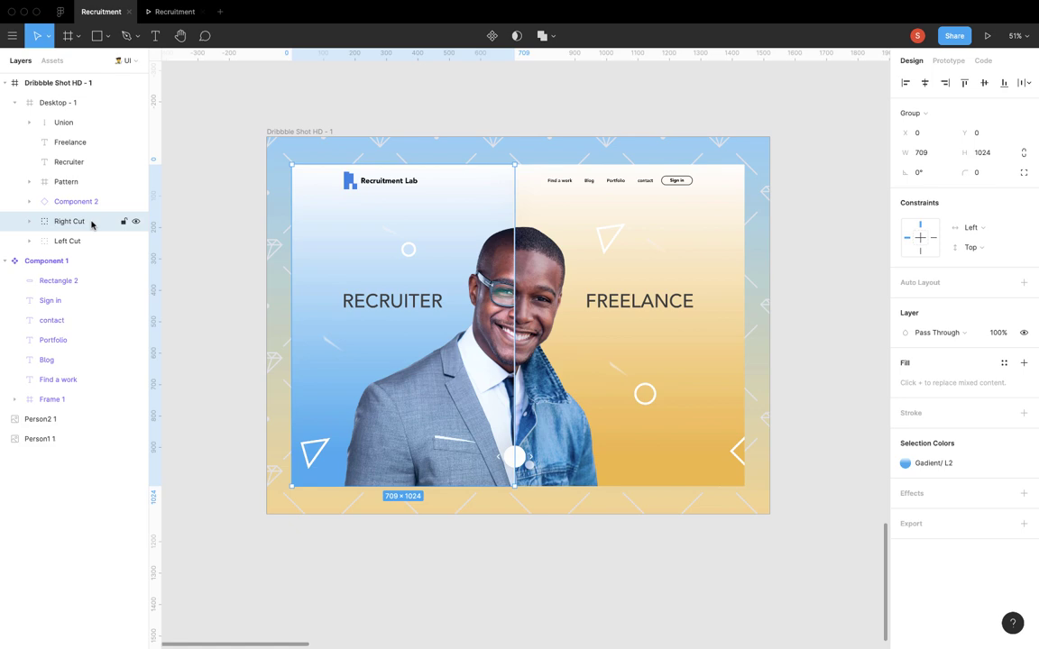
# Select Left Cut and finish editing the split slider handle's path.
pyautogui.click(67, 241)
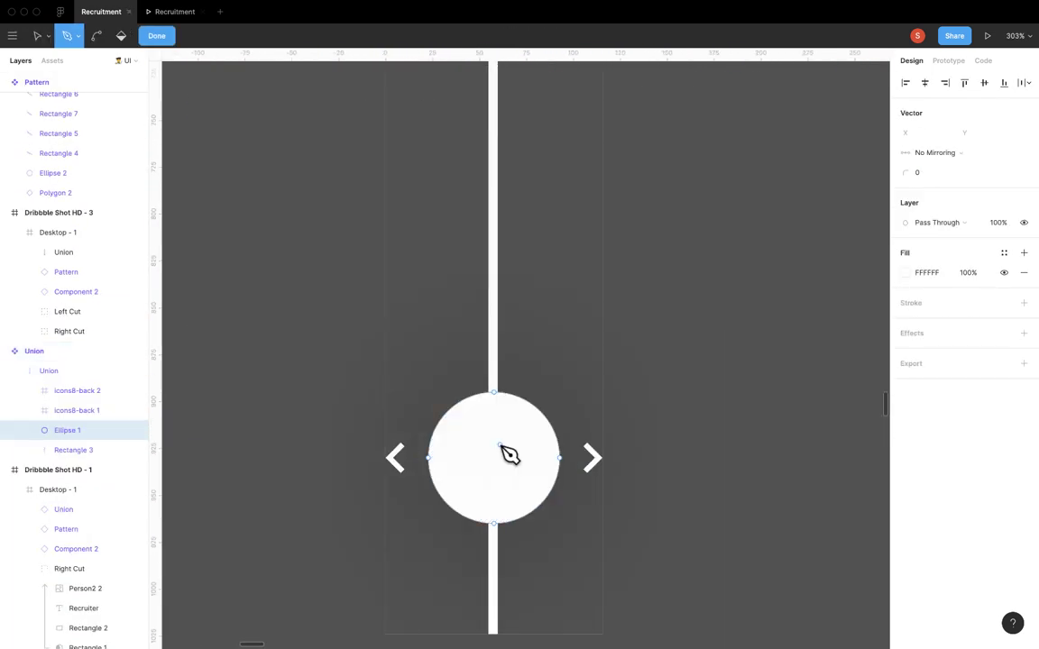
pyautogui.click(69, 433)
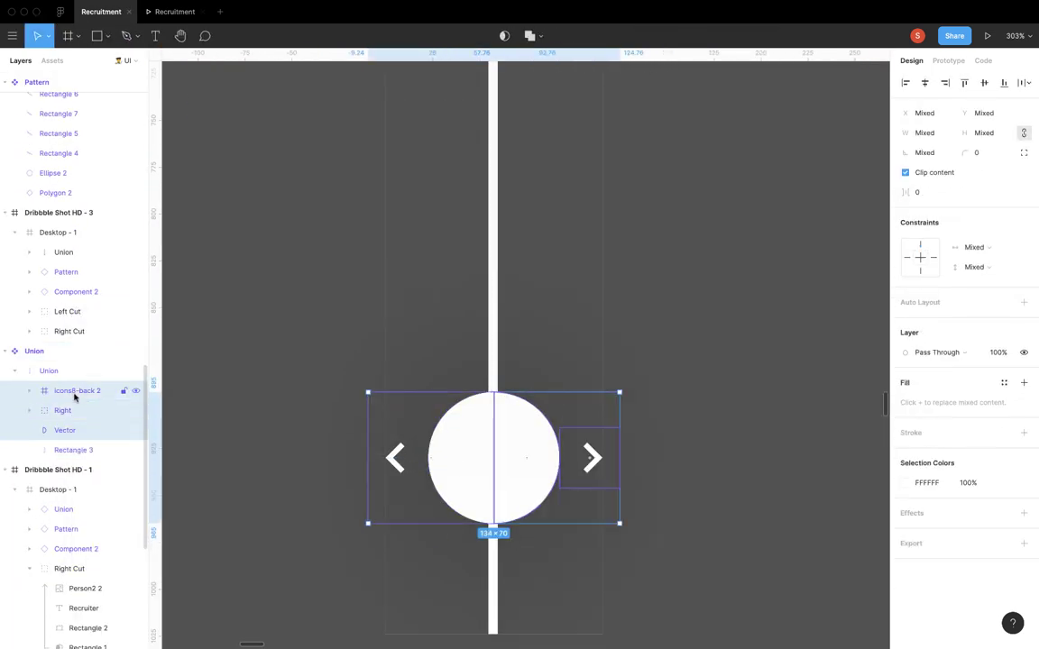